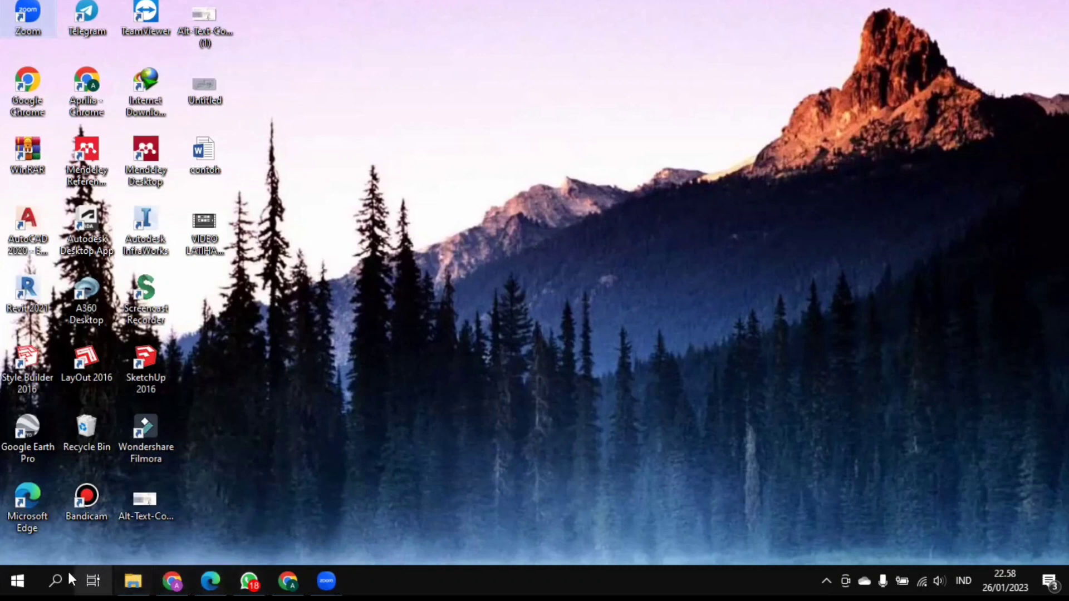
Launch Word 2016, dismiss the activation notice and open the recent document "19. PR_HSE.39 _ PERLINDUNGAN LINGKUNGAN HIDUP"
{"action": "left_click", "coordinate": [56, 579]}
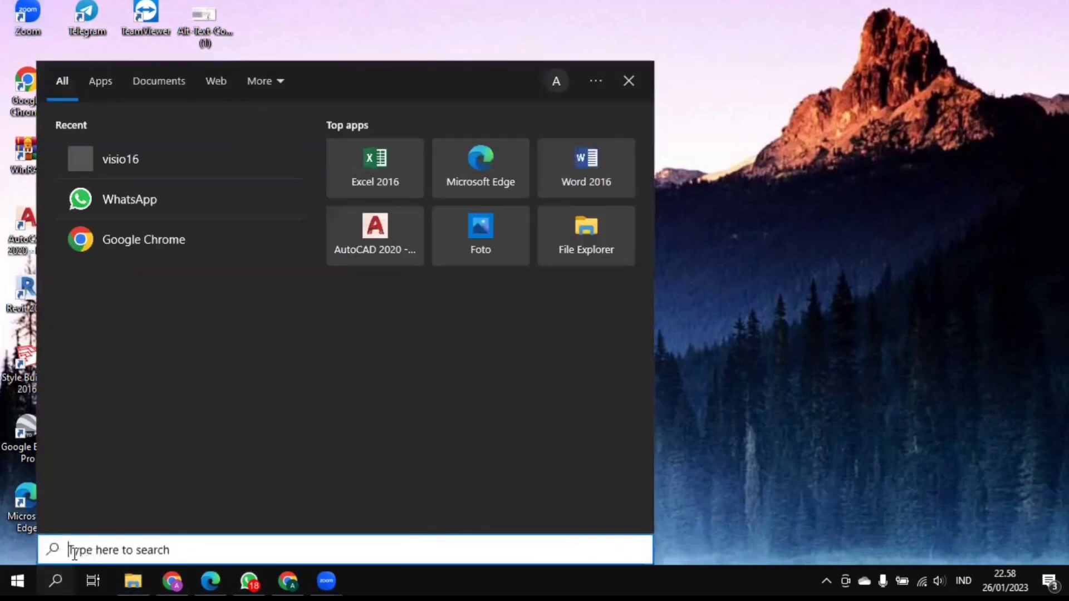
{"action": "left_click", "coordinate": [560, 179]}
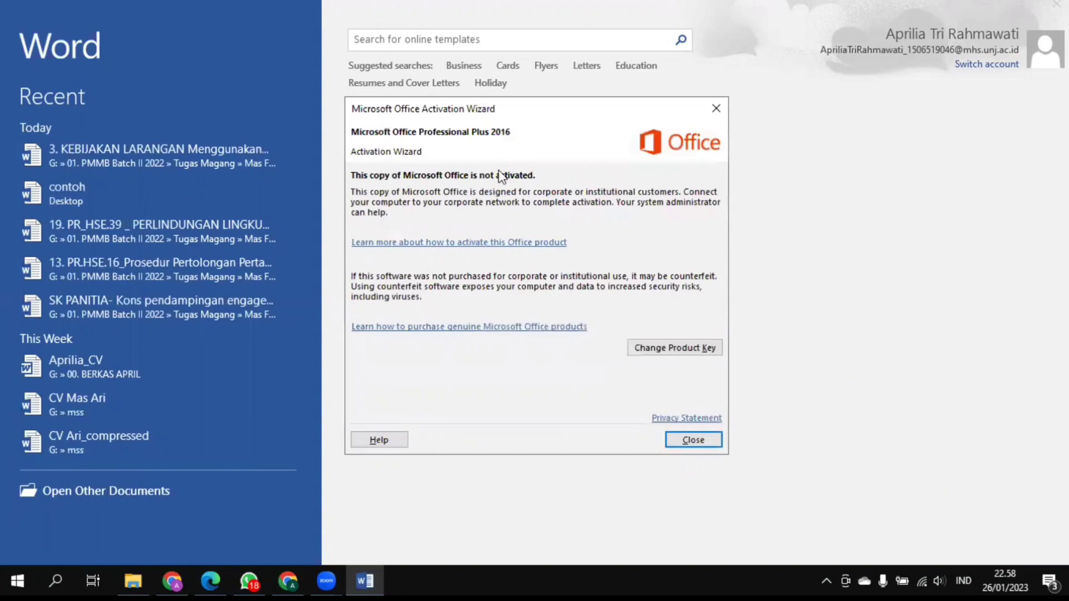
{"action": "left_click", "coordinate": [717, 109]}
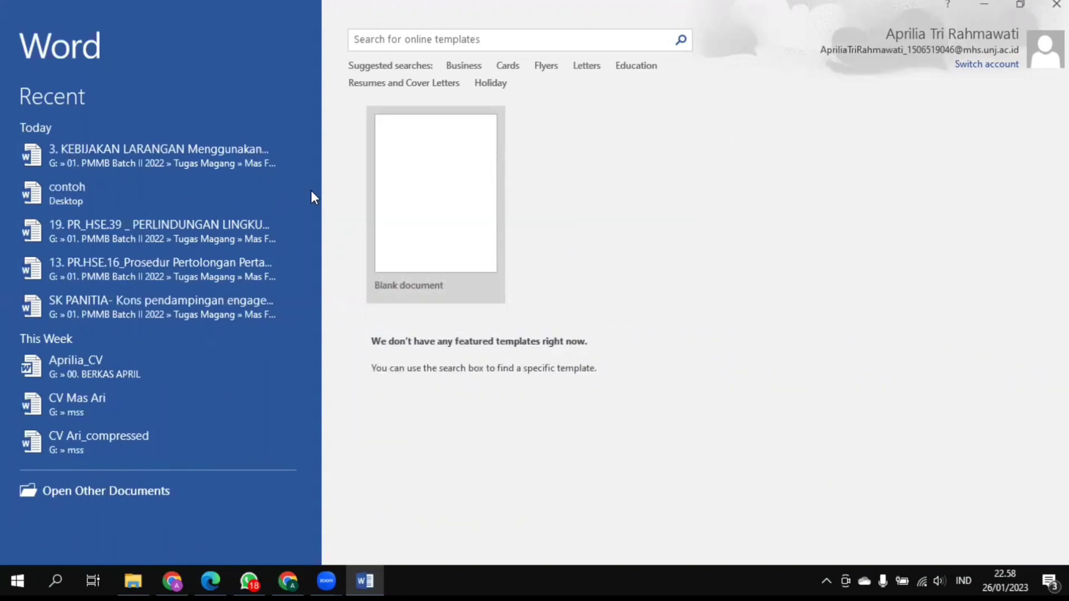
{"action": "left_click", "coordinate": [208, 231]}
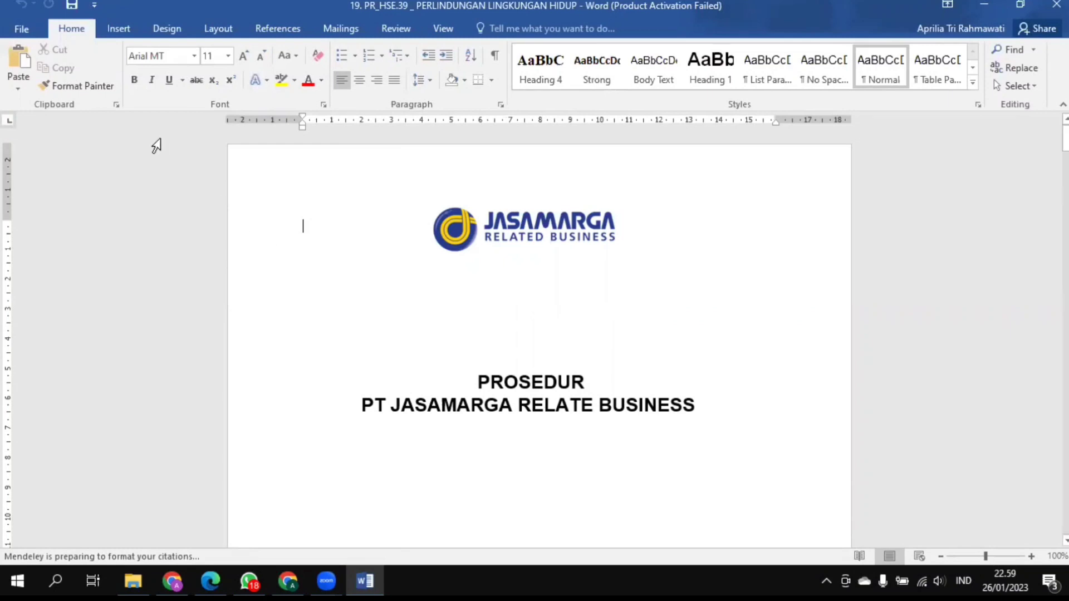
Start saving a copy of the document in the current SOP HSE folder with PDF as the file type
{"action": "left_click", "coordinate": [20, 30]}
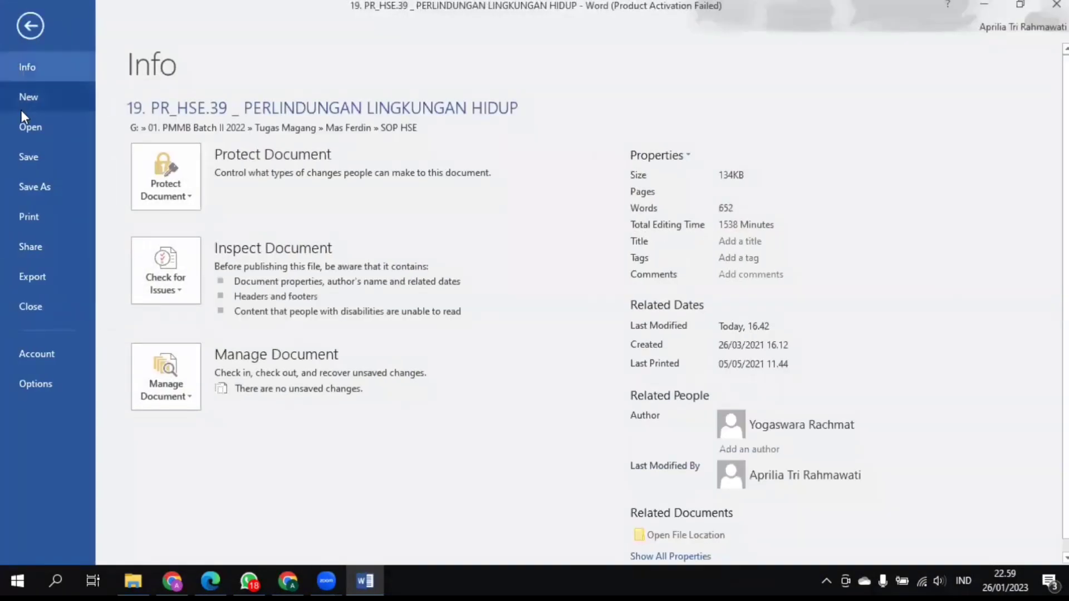
{"action": "left_click", "coordinate": [32, 189]}
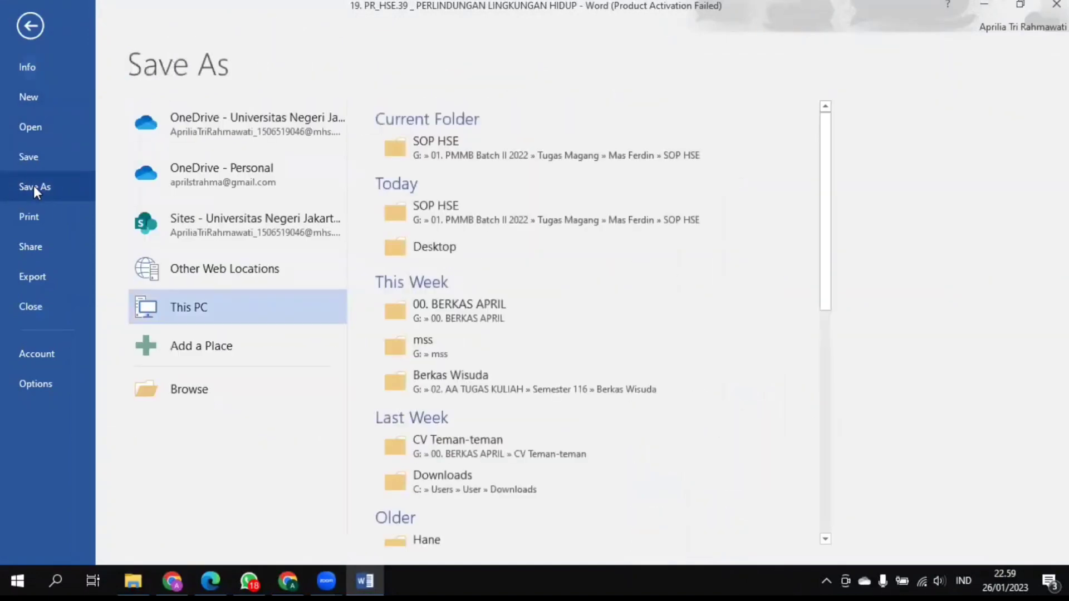
{"action": "left_click", "coordinate": [436, 147]}
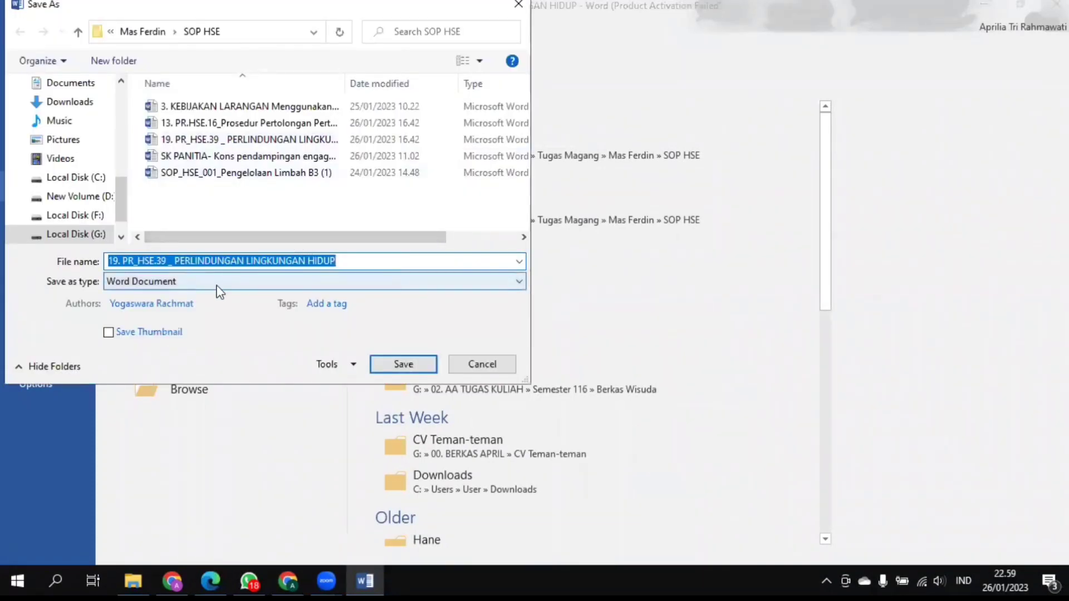
{"action": "left_click", "coordinate": [219, 282]}
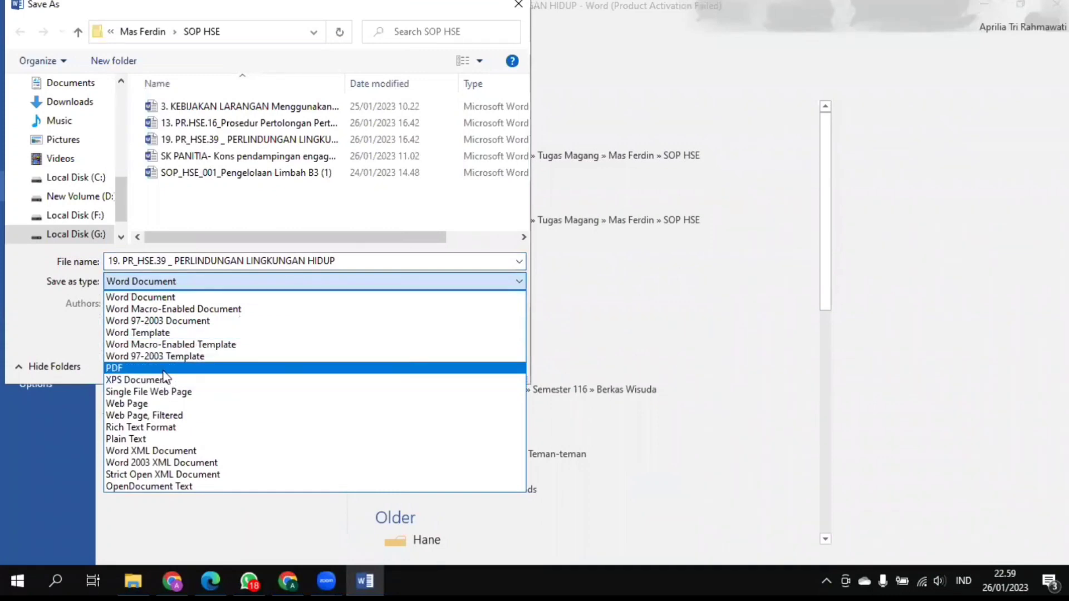
{"action": "left_click", "coordinate": [134, 368]}
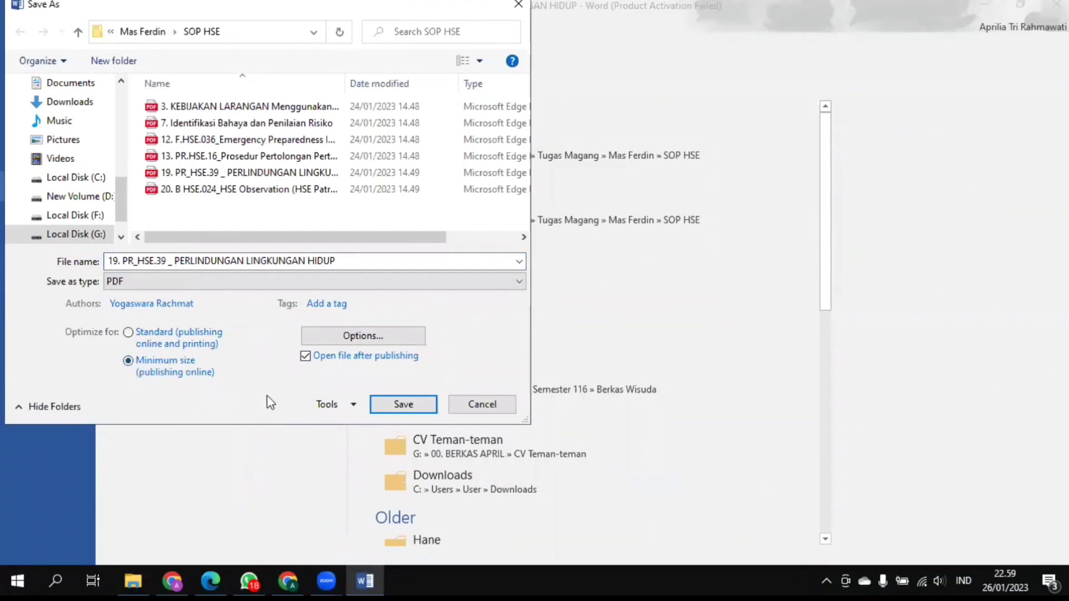
Save the PDF as "contoh. PR_HSE.39 _ PERLINDUNGAN LINGKUNGAN HIDUP" instead of replacing the existing file
{"action": "left_click", "coordinate": [390, 409]}
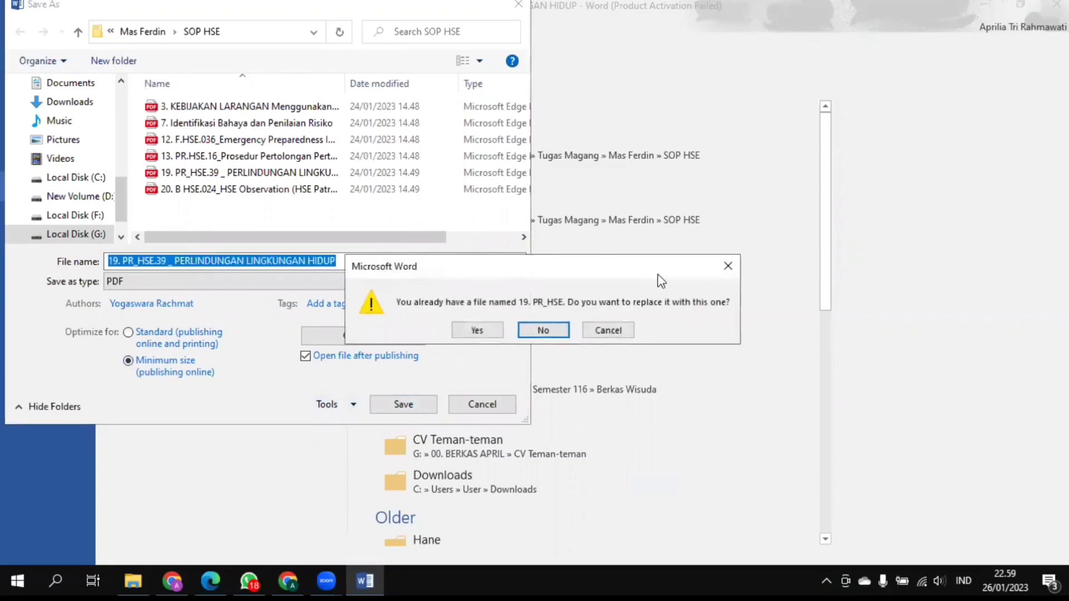
{"action": "left_click", "coordinate": [728, 271]}
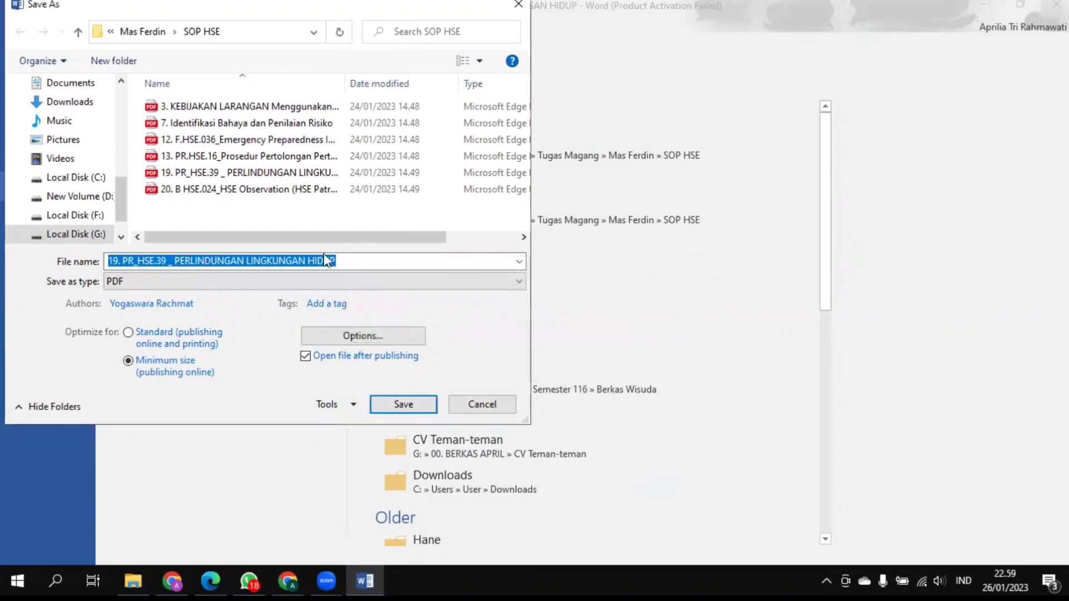
{"action": "left_click", "coordinate": [117, 261]}
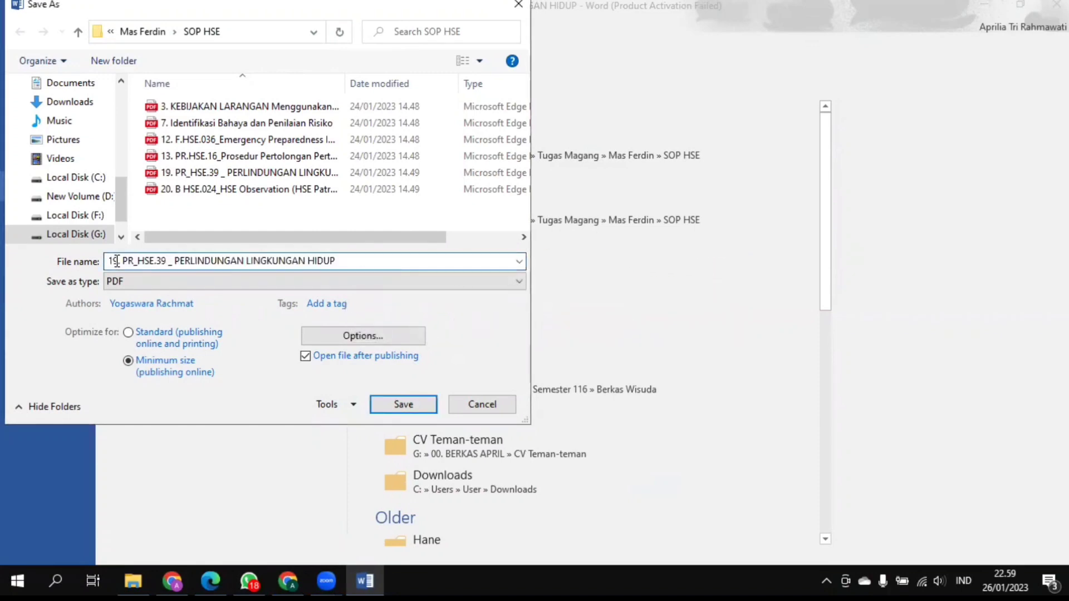
{"action": "key", "text": "BackSpace"}
{"action": "key", "text": "BackSpace"}
{"action": "key", "text": "BackSpace"}
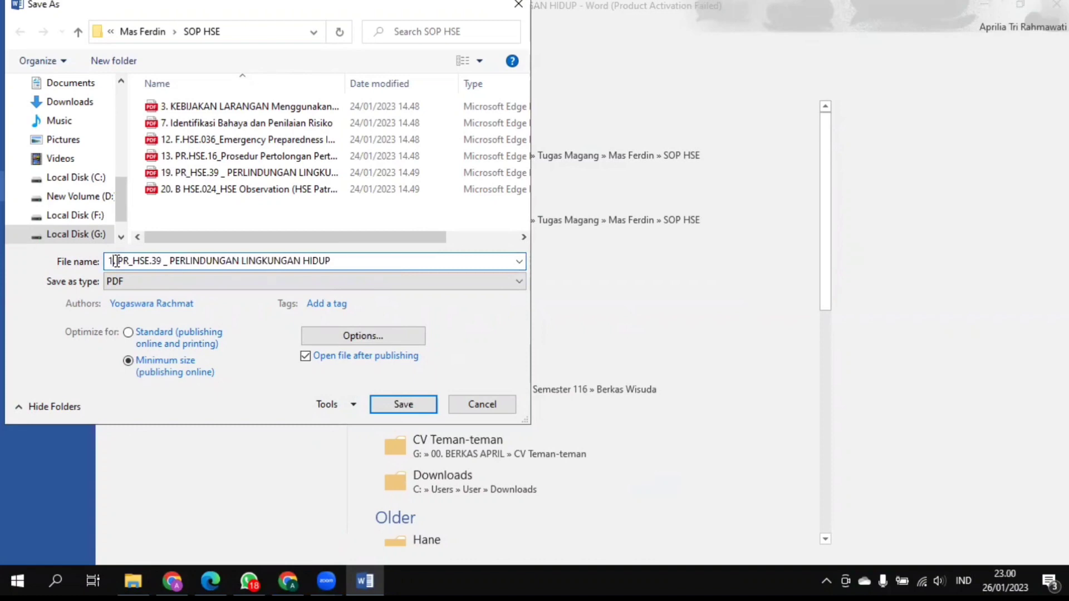
{"action": "type", "text": "contoh."}
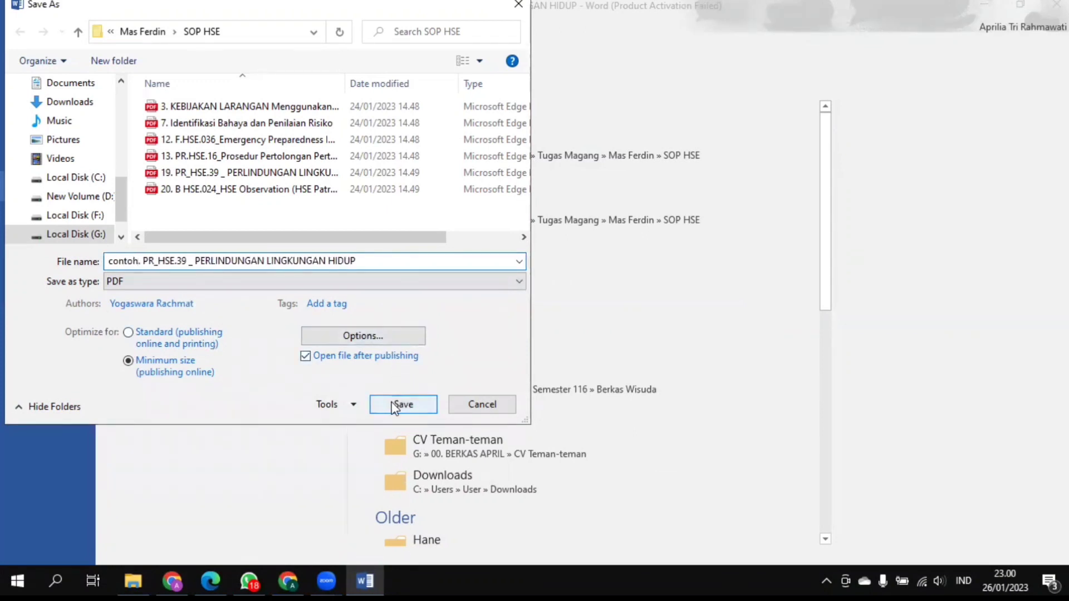
{"action": "left_click", "coordinate": [394, 406]}
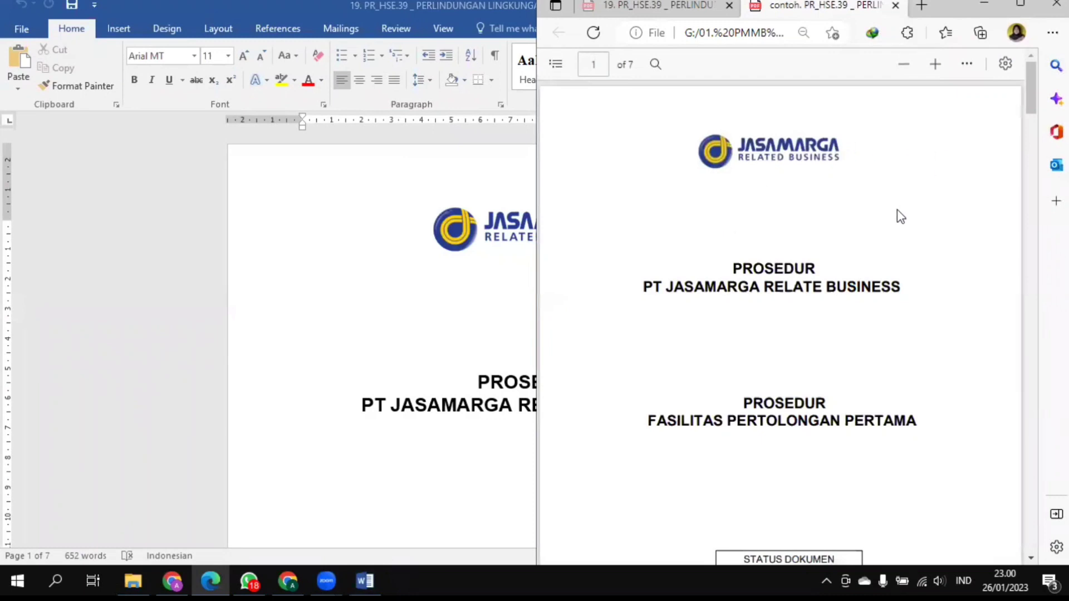
Look through the first pages of the saved PDF, close it and return to the Word document
{"action": "scroll", "coordinate": [900, 216], "scroll_direction": "down", "scroll_amount": 8}
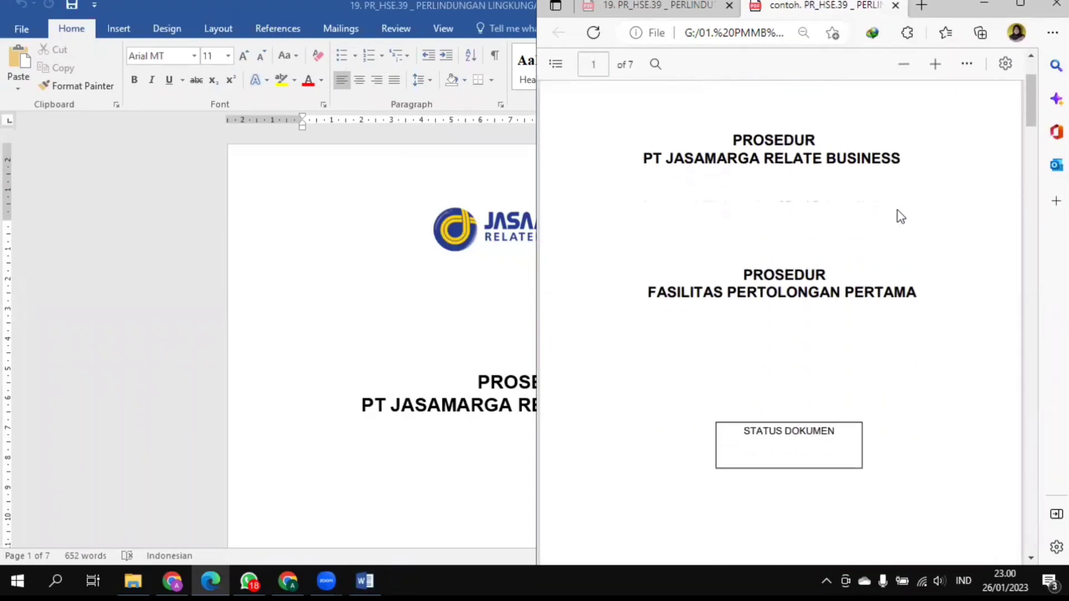
{"action": "scroll", "coordinate": [900, 216], "scroll_direction": "down", "scroll_amount": 15}
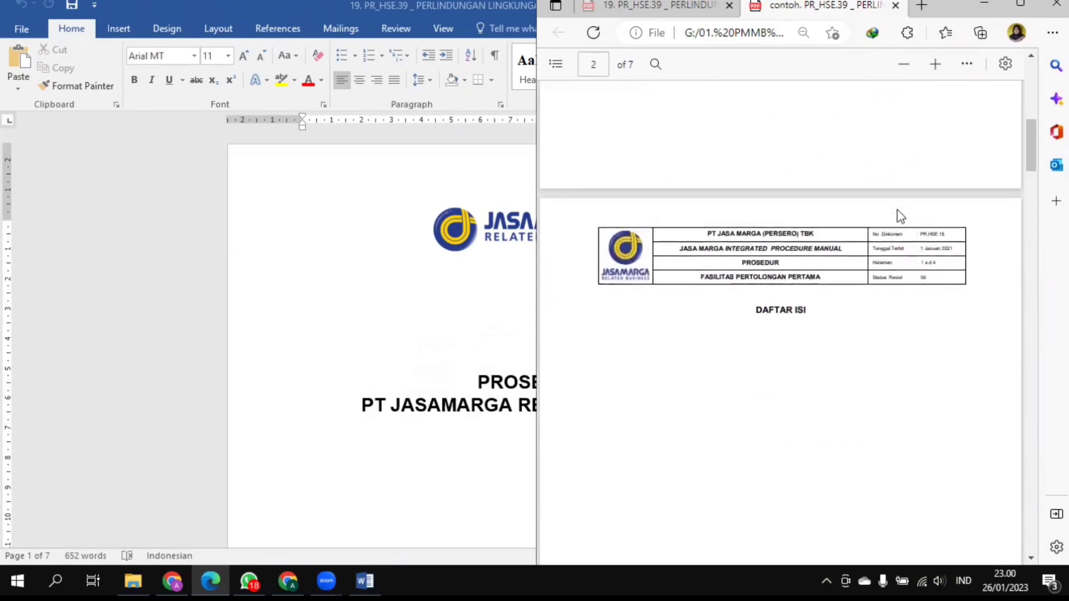
{"action": "scroll", "coordinate": [900, 216], "scroll_direction": "down", "scroll_amount": 3}
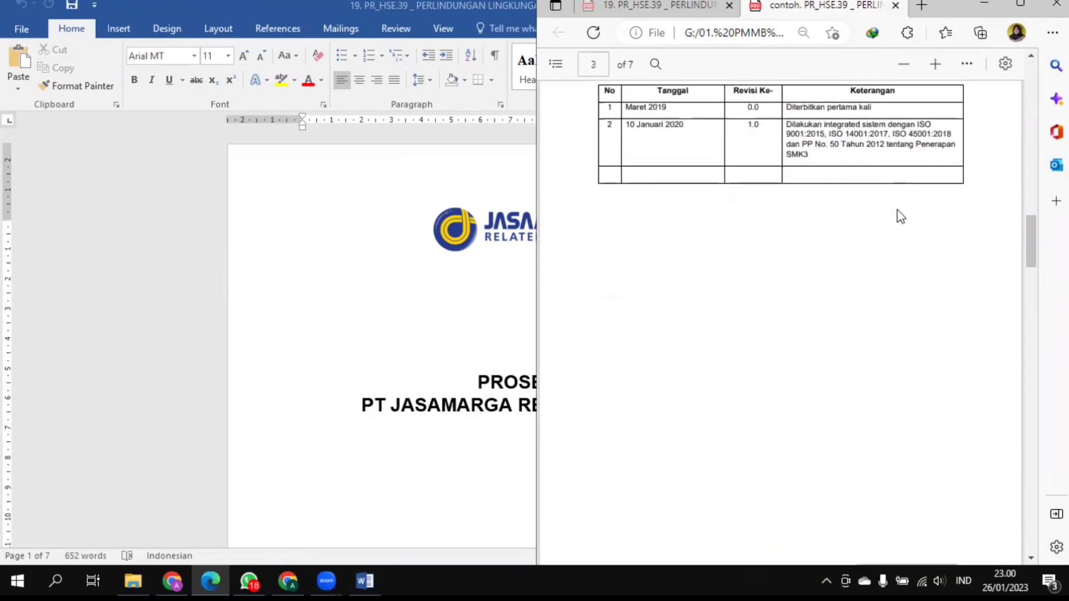
{"action": "scroll", "coordinate": [900, 216], "scroll_direction": "up", "scroll_amount": 10}
{"action": "scroll", "coordinate": [900, 216], "scroll_direction": "up", "scroll_amount": 20}
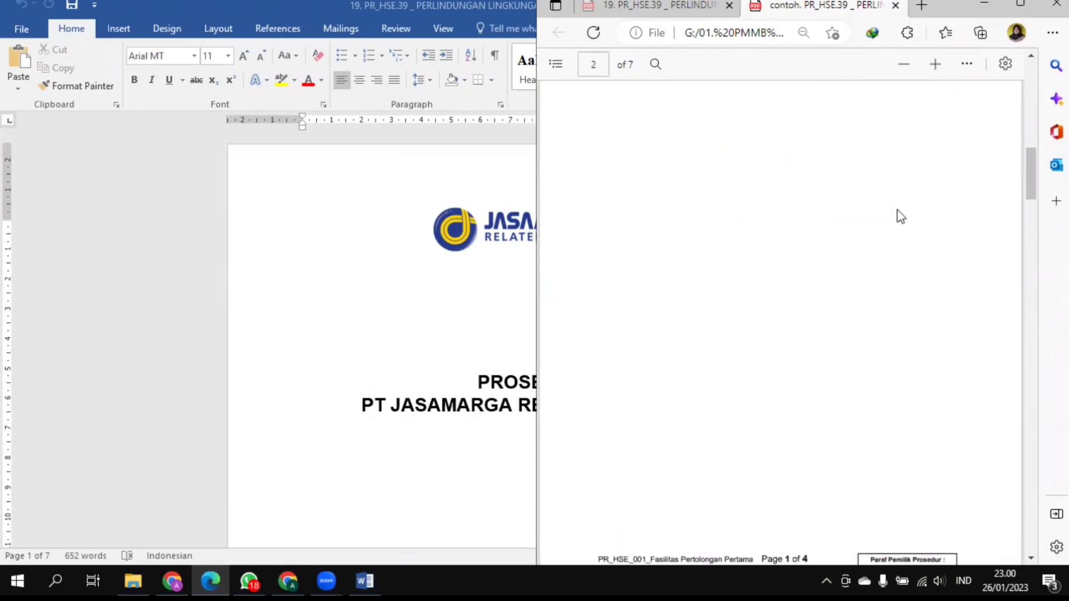
{"action": "scroll", "coordinate": [900, 216], "scroll_direction": "up", "scroll_amount": 2}
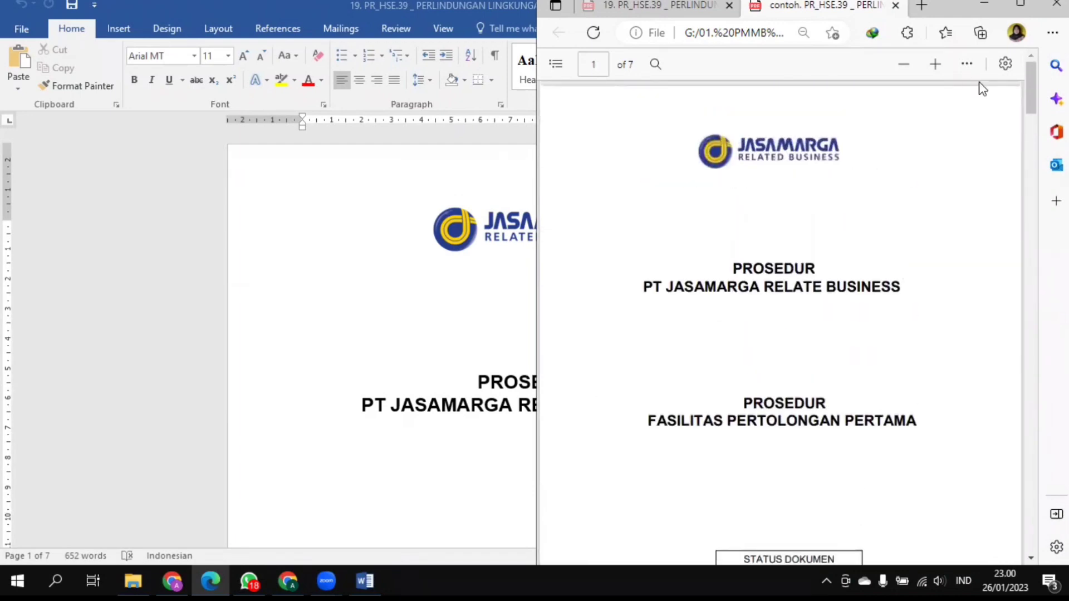
{"action": "left_click", "coordinate": [903, 65]}
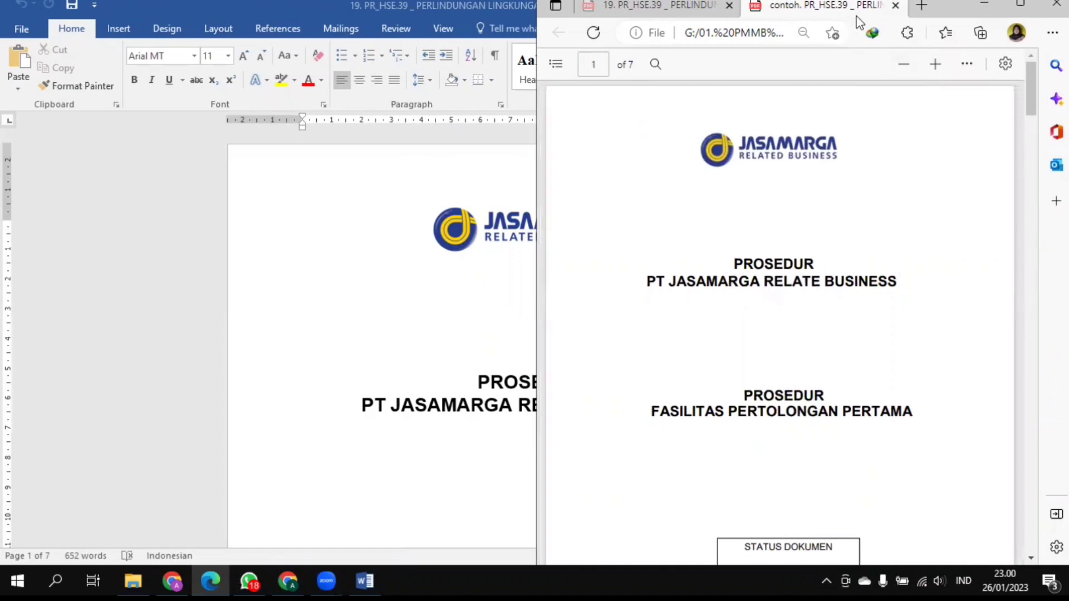
{"action": "left_click_drag", "start_coordinate": [857, 17], "coordinate": [856, 32]}
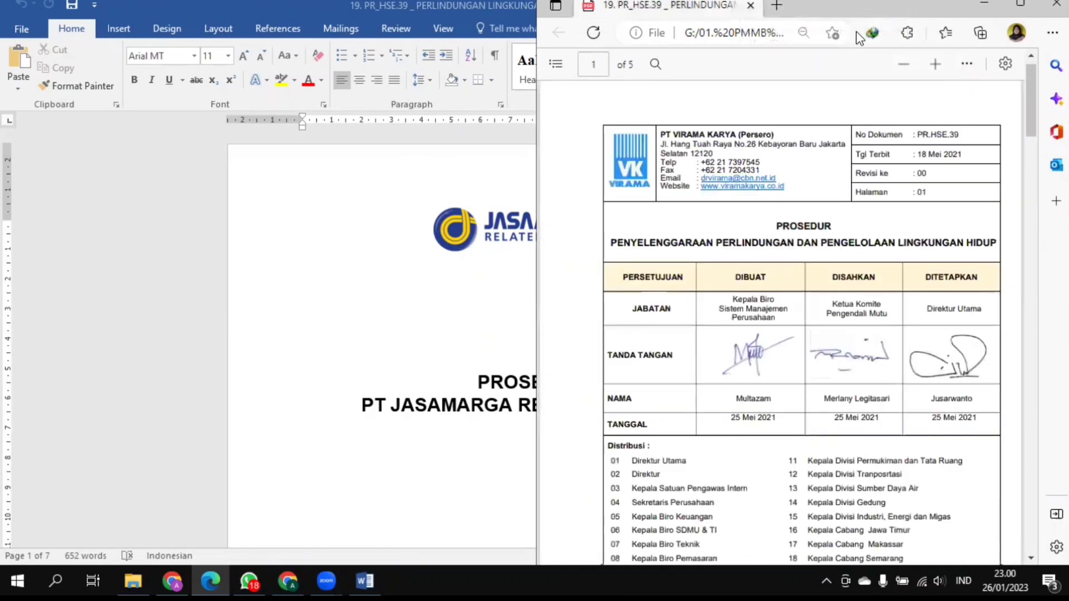
{"action": "left_click", "coordinate": [986, 5]}
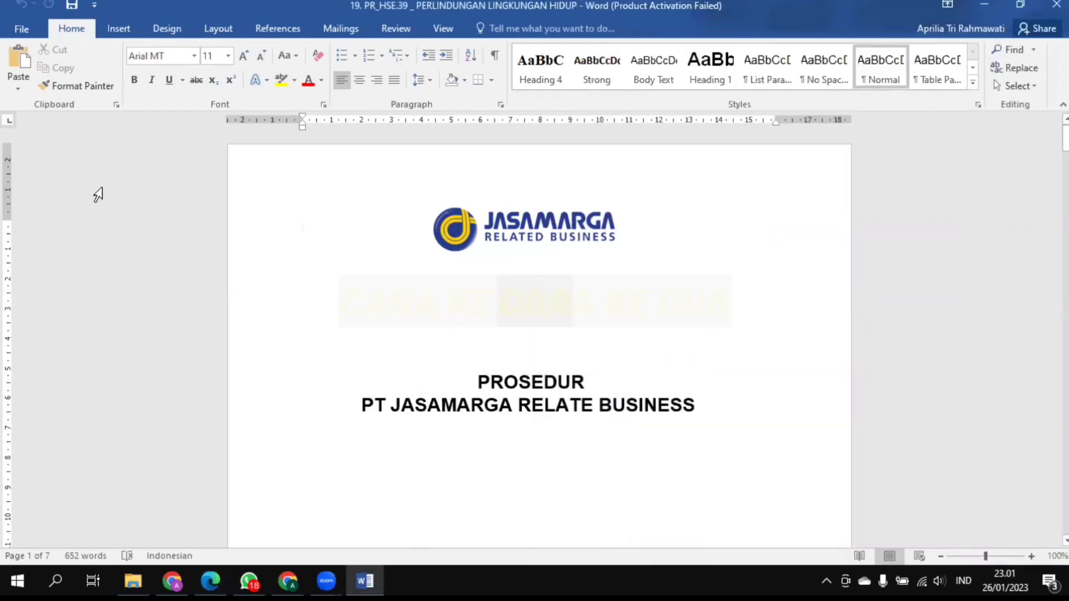
Export the document as a PDF named "contoh ke 2" in the SOP HSE folder
{"action": "left_click", "coordinate": [21, 29]}
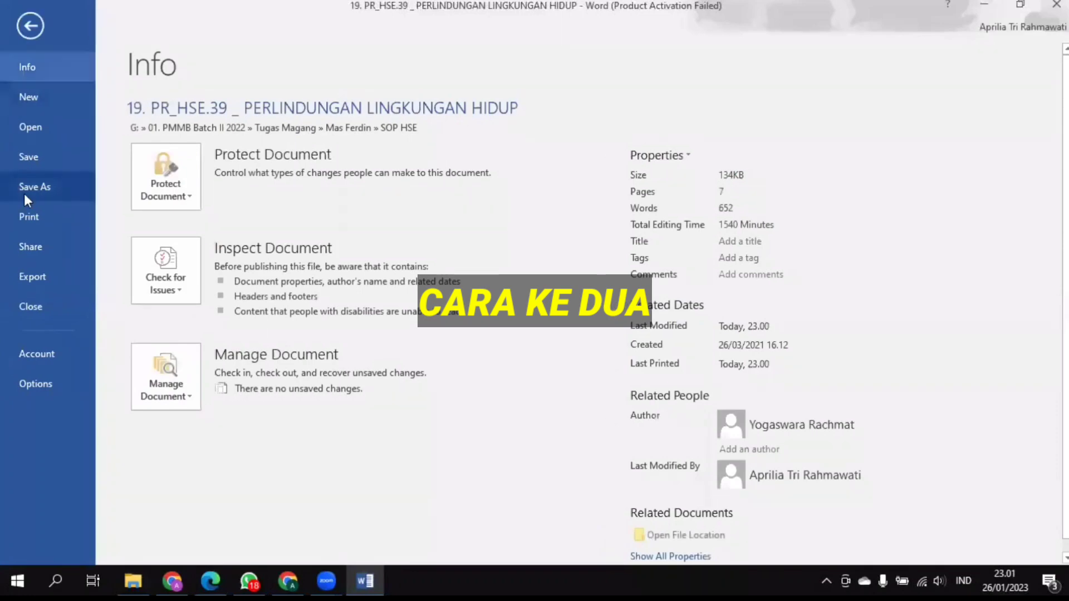
{"action": "left_click", "coordinate": [37, 279]}
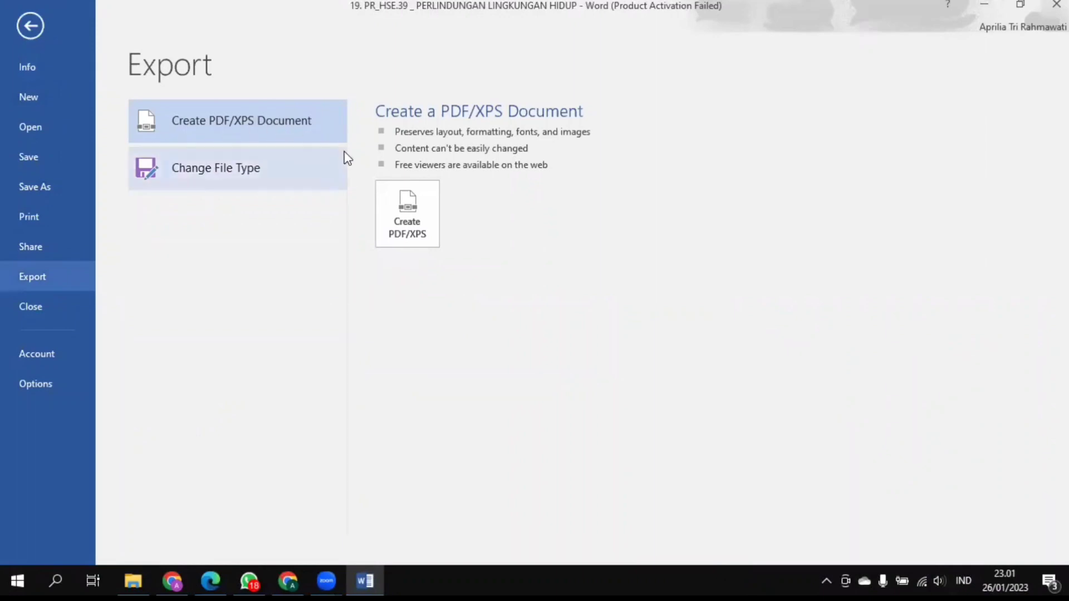
{"action": "left_click", "coordinate": [410, 211]}
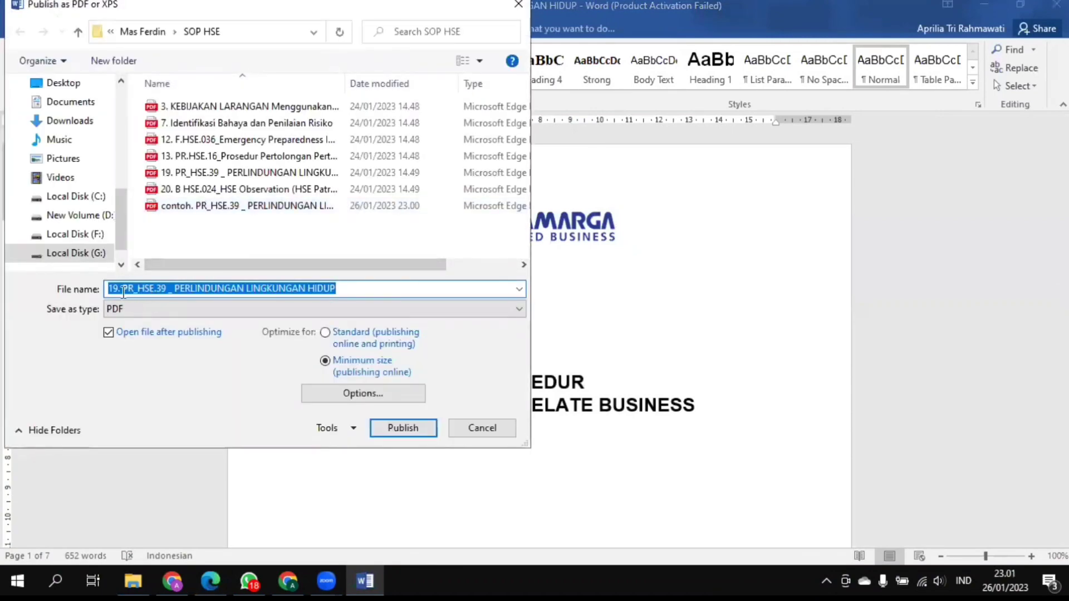
{"action": "type", "text": "co"}
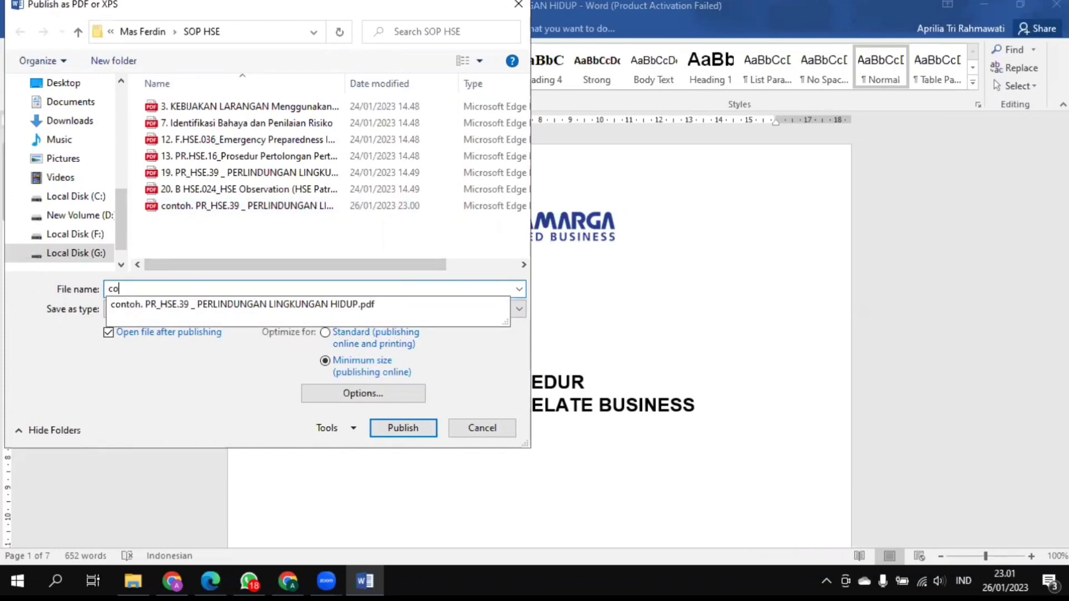
{"action": "type", "text": "ntoh ke 2"}
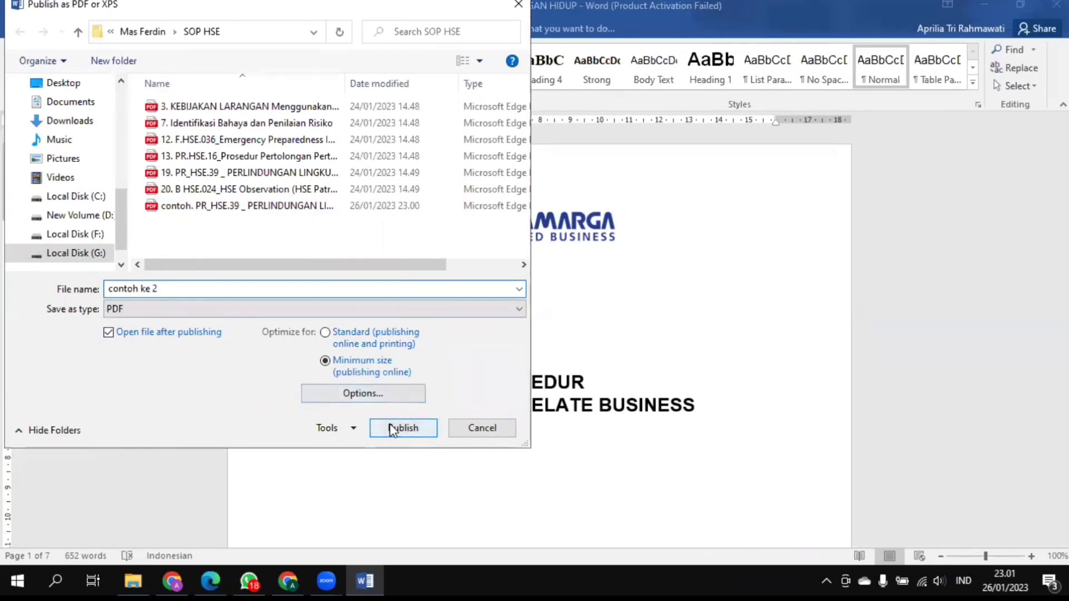
{"action": "left_click", "coordinate": [421, 430]}
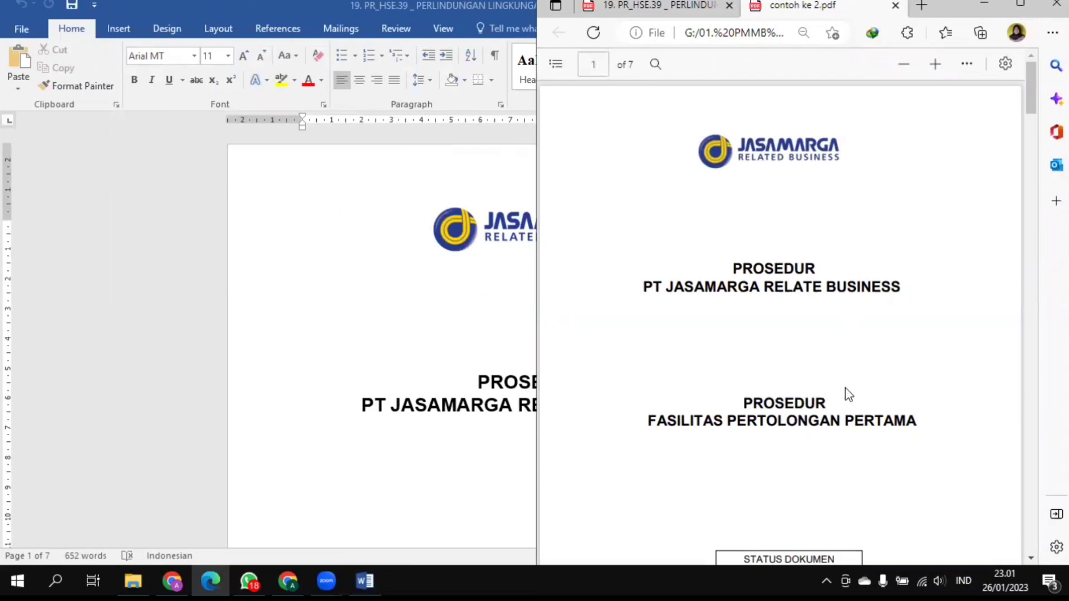
Look through the pages of "contoh ke 2.pdf" and return to the Word document
{"action": "scroll", "coordinate": [848, 394], "scroll_direction": "down", "scroll_amount": 10}
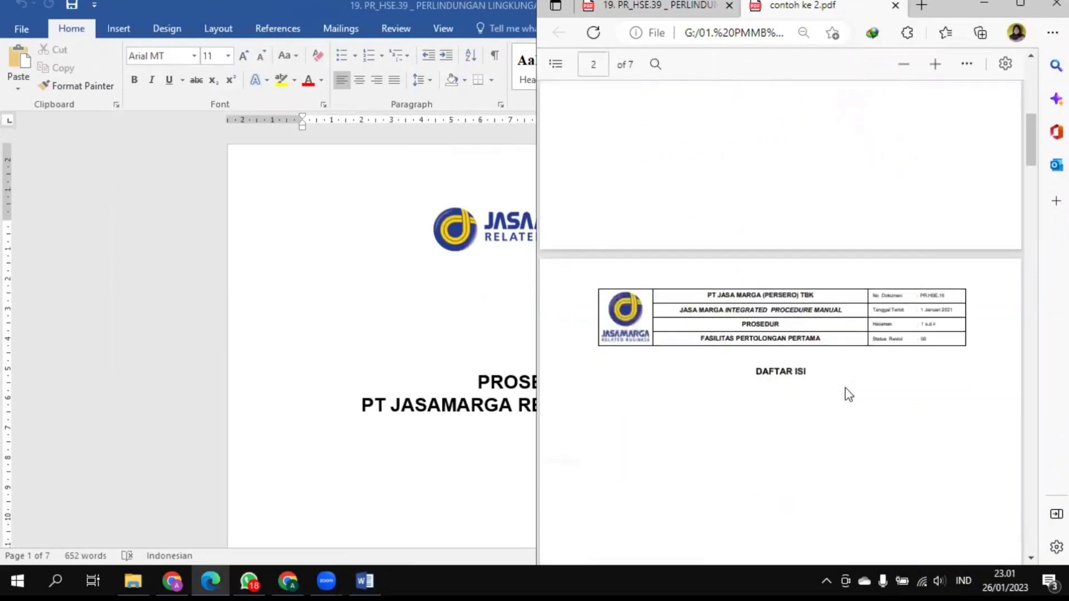
{"action": "scroll", "coordinate": [848, 394], "scroll_direction": "down", "scroll_amount": 8}
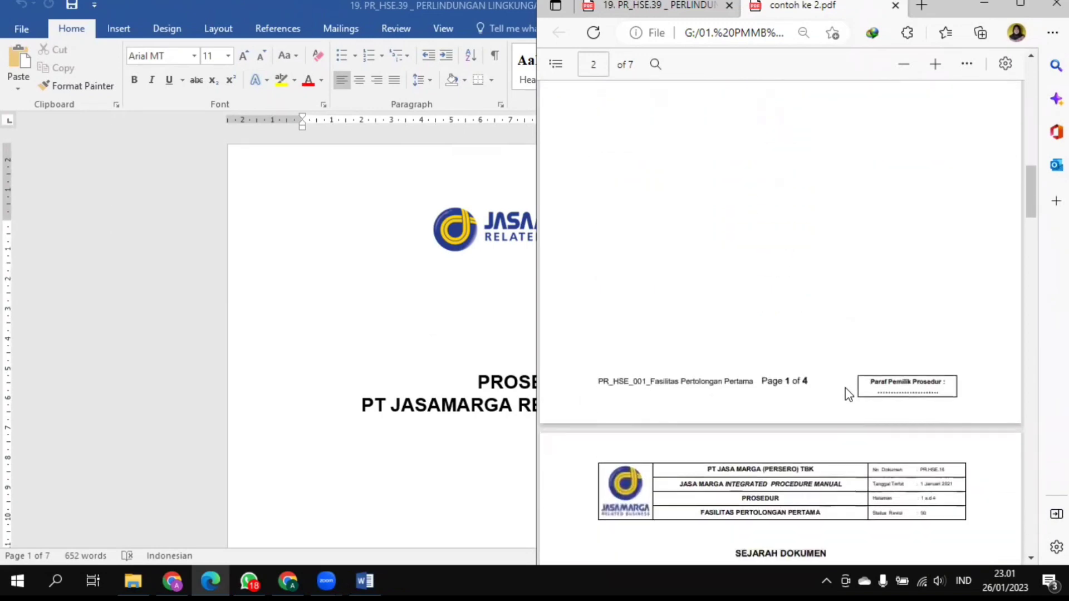
{"action": "scroll", "coordinate": [848, 394], "scroll_direction": "down", "scroll_amount": 10}
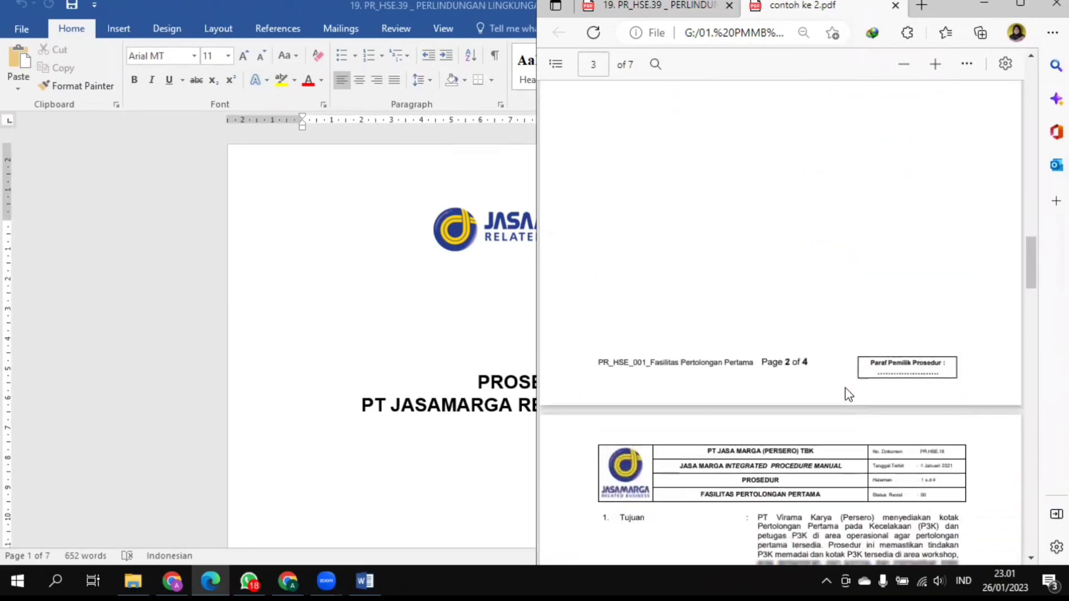
{"action": "scroll", "coordinate": [848, 394], "scroll_direction": "down", "scroll_amount": 10}
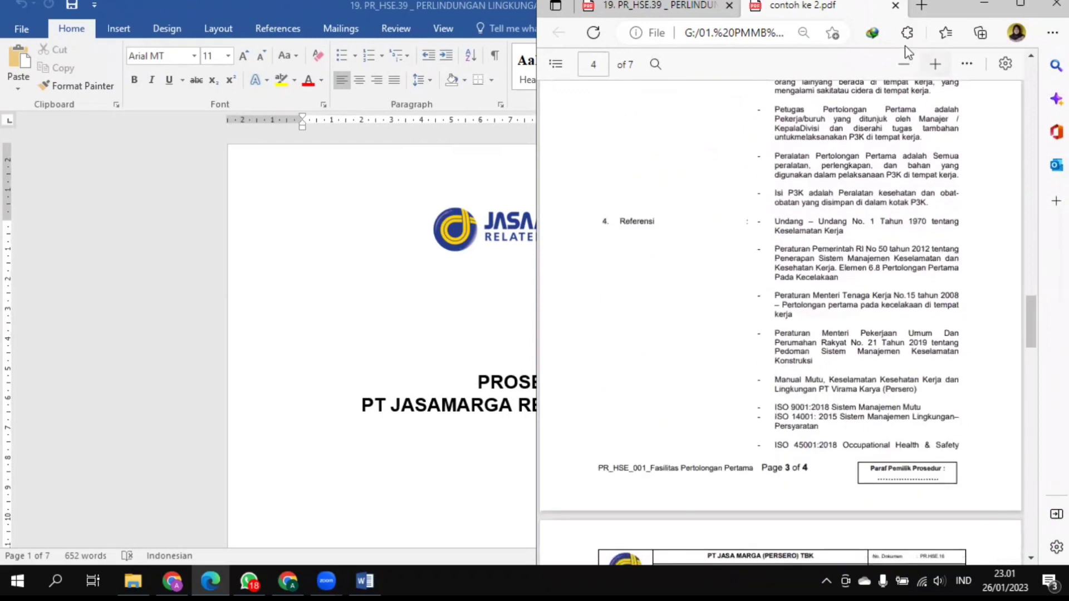
{"action": "left_click", "coordinate": [981, 6]}
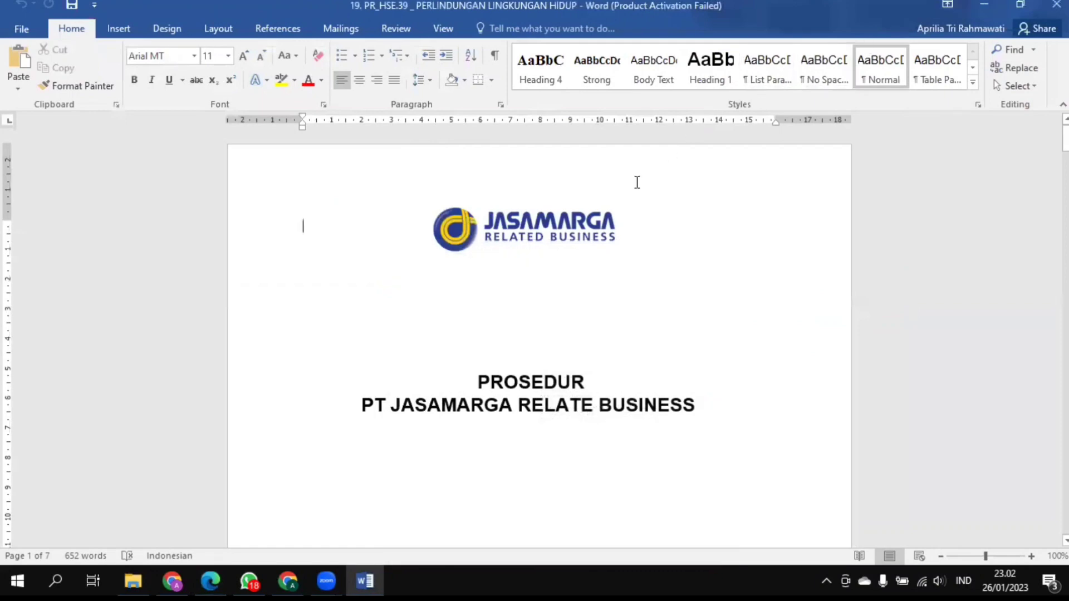